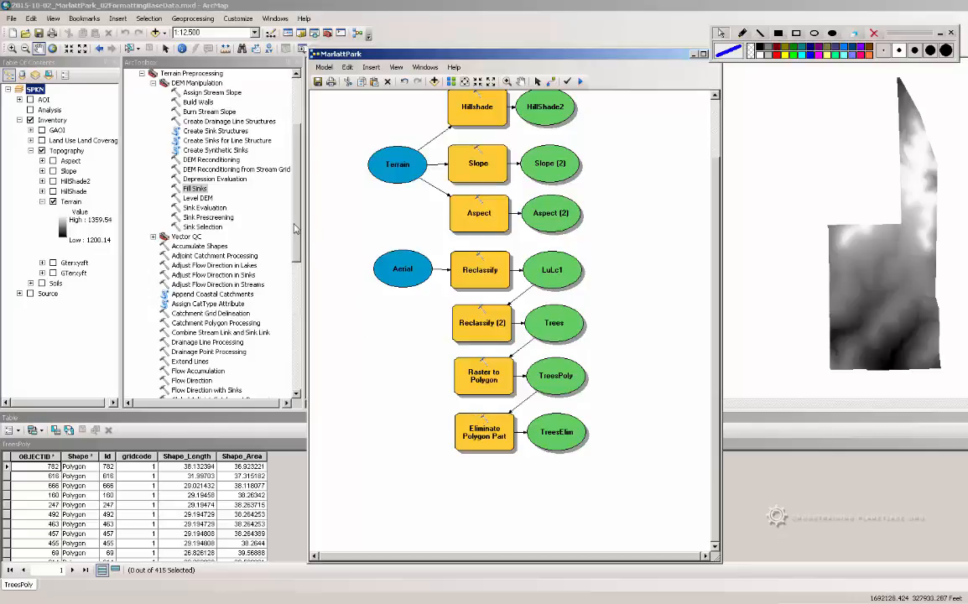
Add the Fill Sinks tool from Arc Hydro's Terrain Preprocessing DEM Manipulation toolset to the model, below Eliminate Polygon Part
left_click_drag(297, 229, 298, 175)
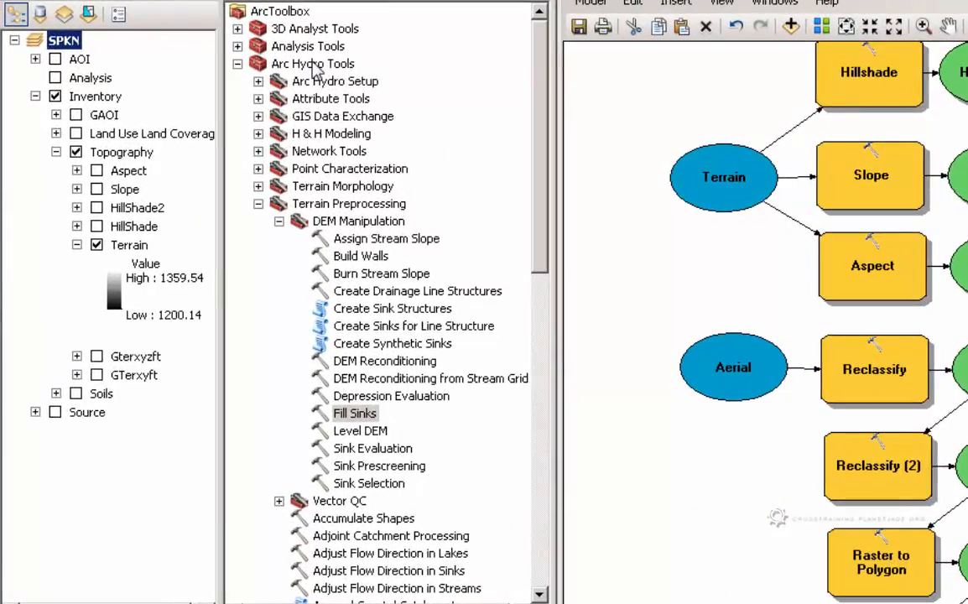
left_click(317, 203)
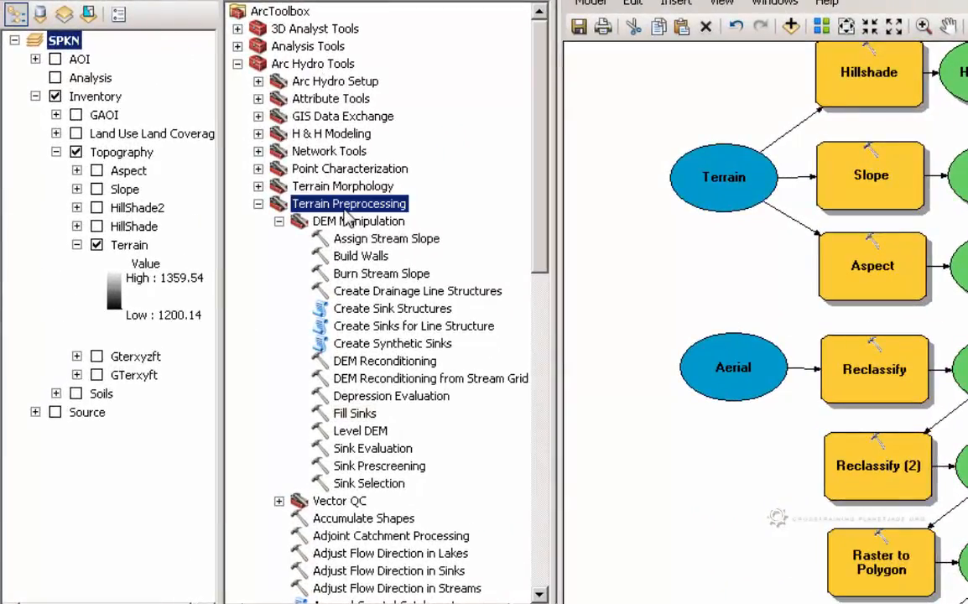
left_click(387, 225)
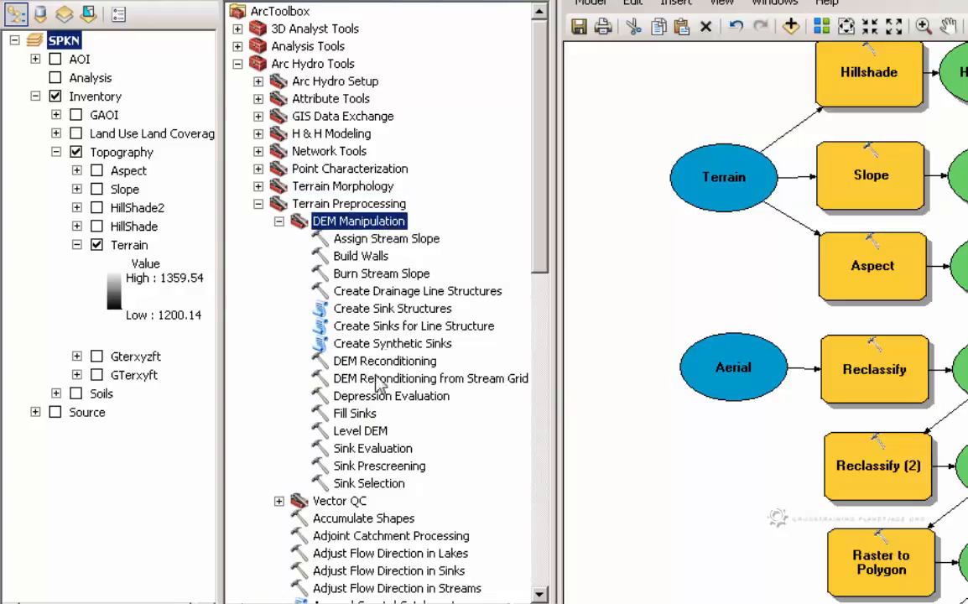
left_click(366, 416)
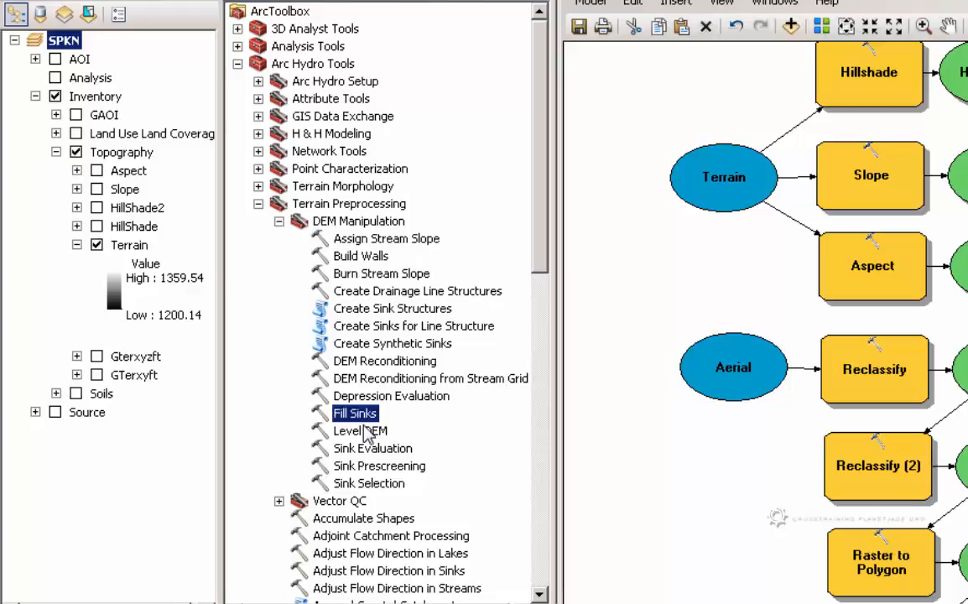
left_click_drag(355, 413, 878, 603)
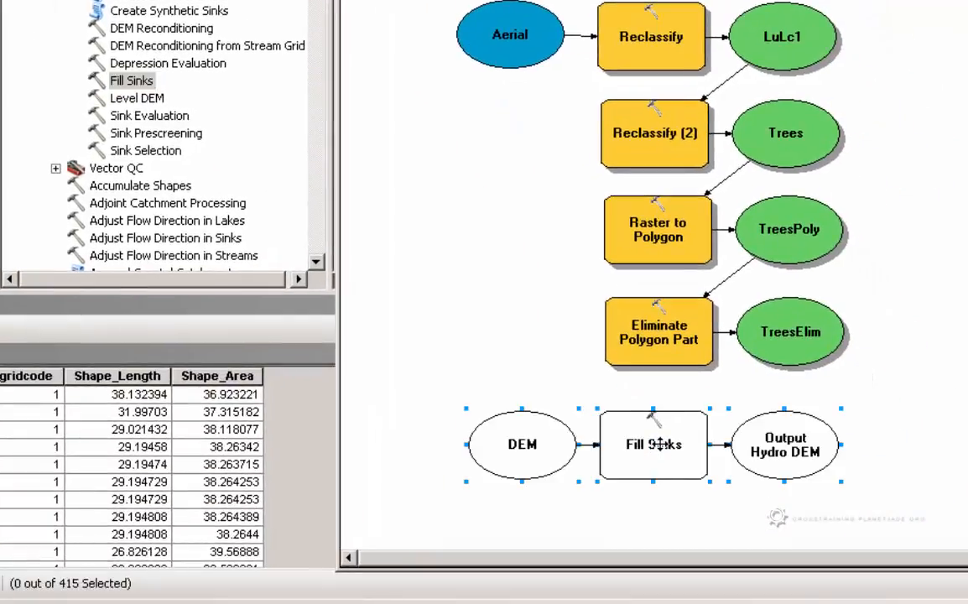
left_click_drag(660, 445, 672, 433)
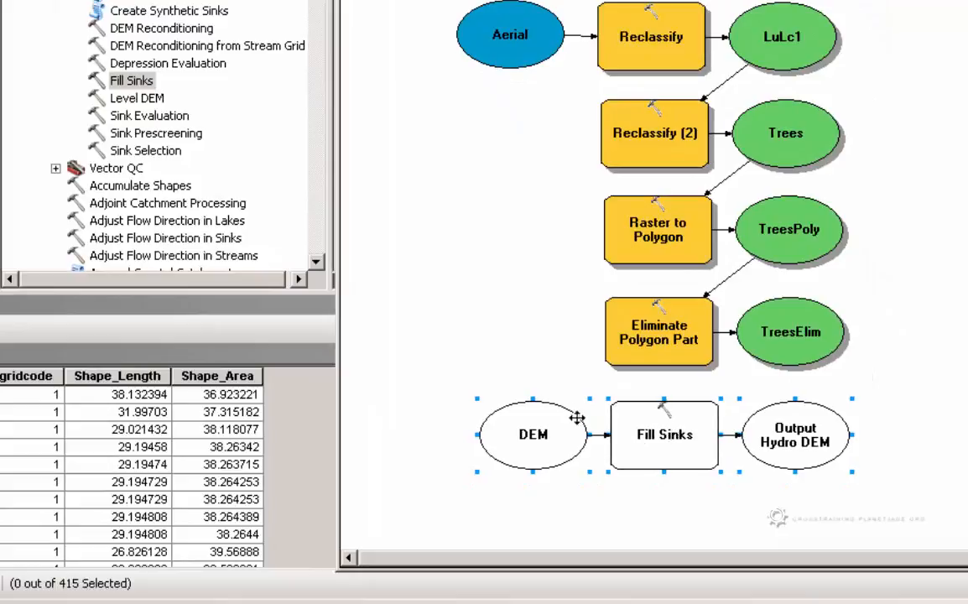
Delete the empty DEM variable of Fill Sinks and add the Terrain layer to the model in its place
left_click(536, 432)
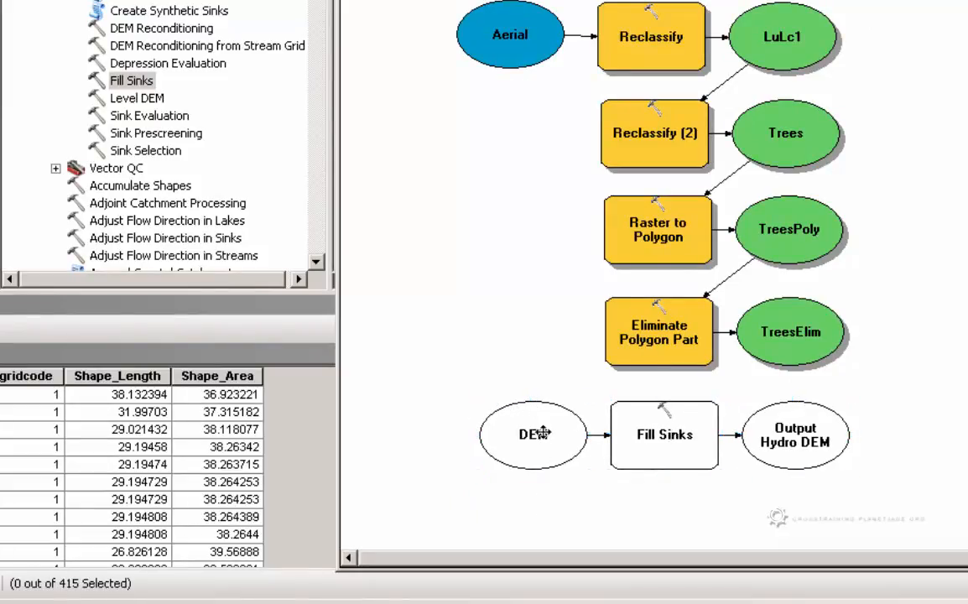
key("Delete")
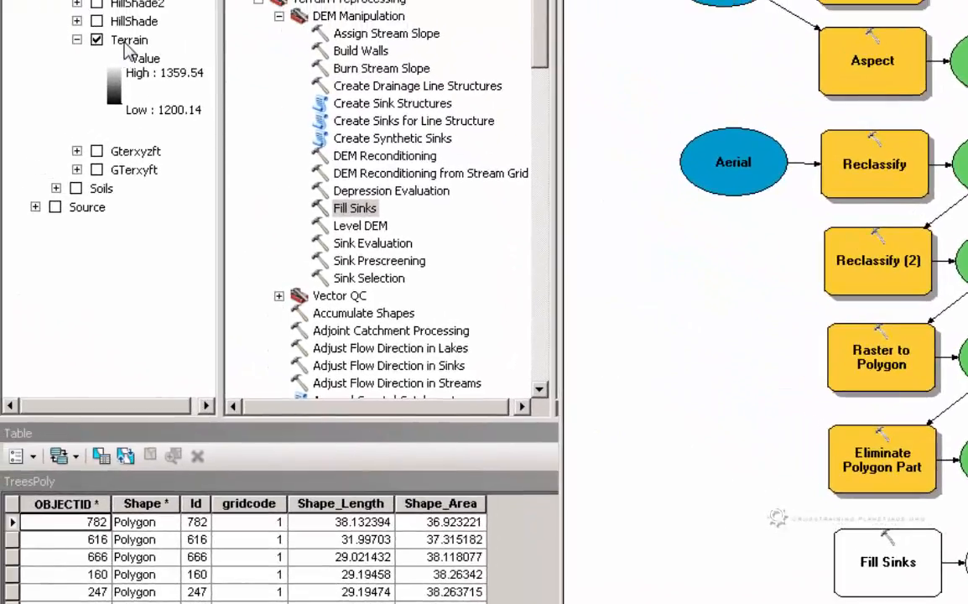
left_click_drag(126, 40, 752, 558)
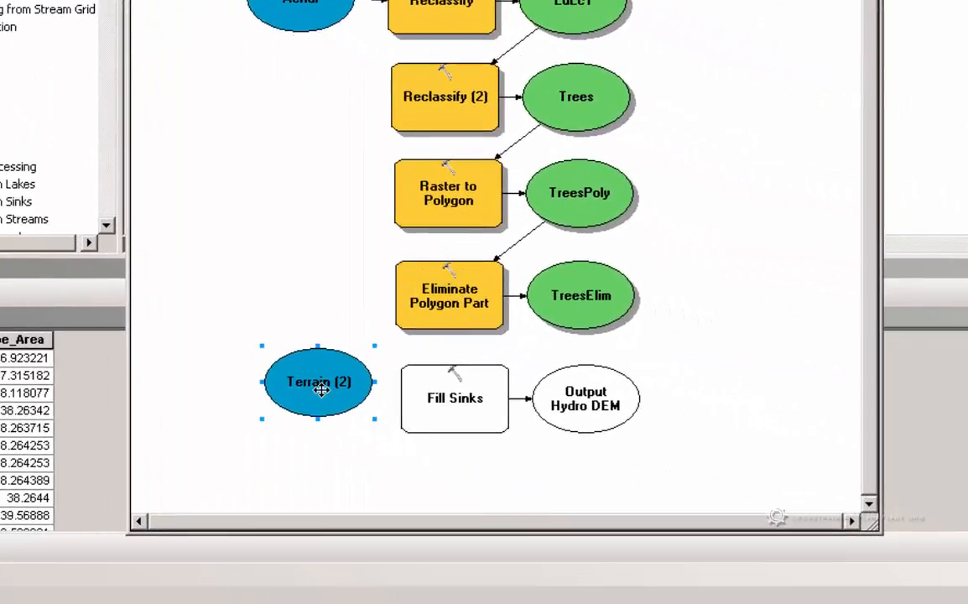
double_click(324, 401)
left_click(562, 262)
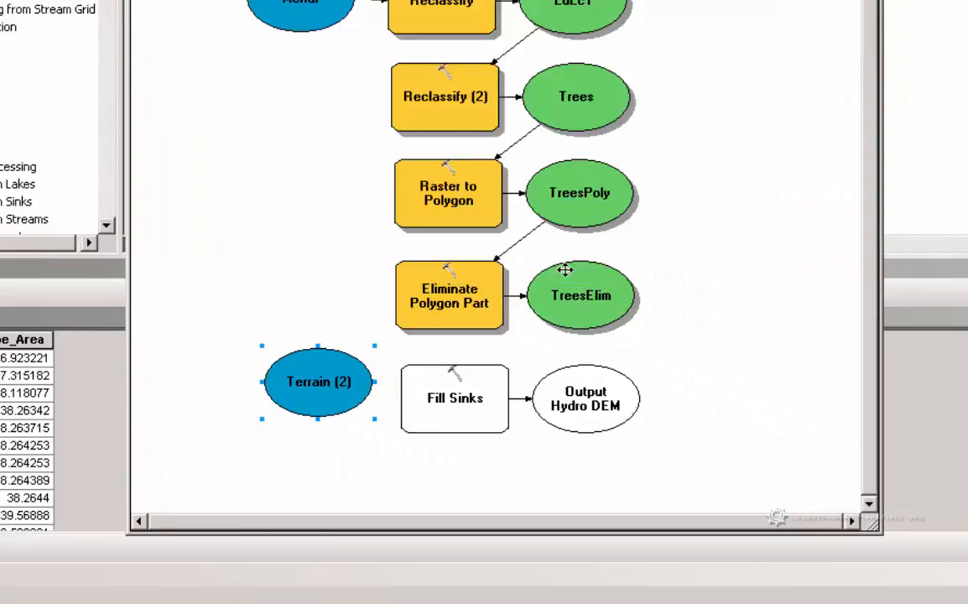
left_click_drag(316, 390, 319, 405)
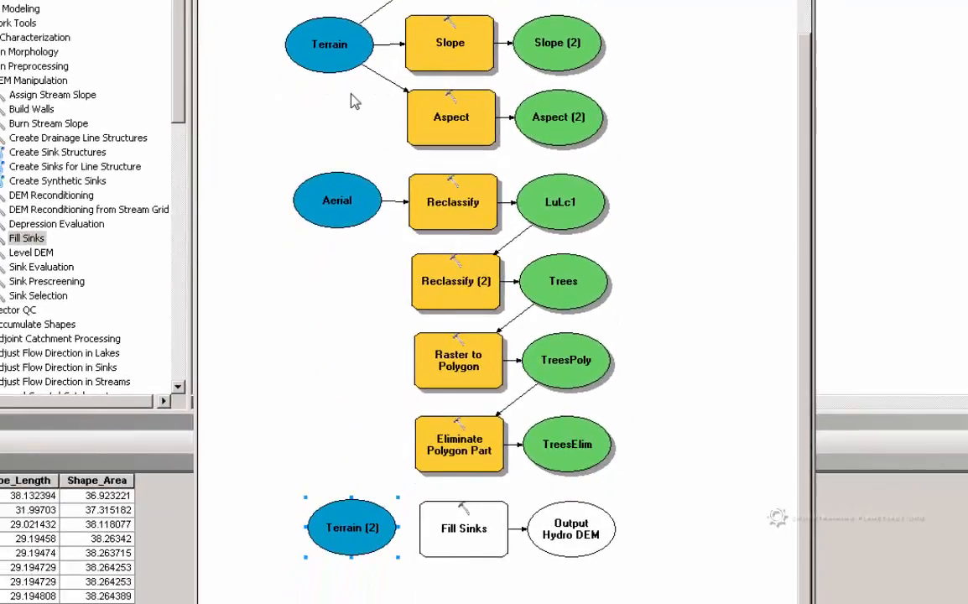
Connect the Terrain (2) variable to Fill Sinks as its Input DEM
left_click(332, 44)
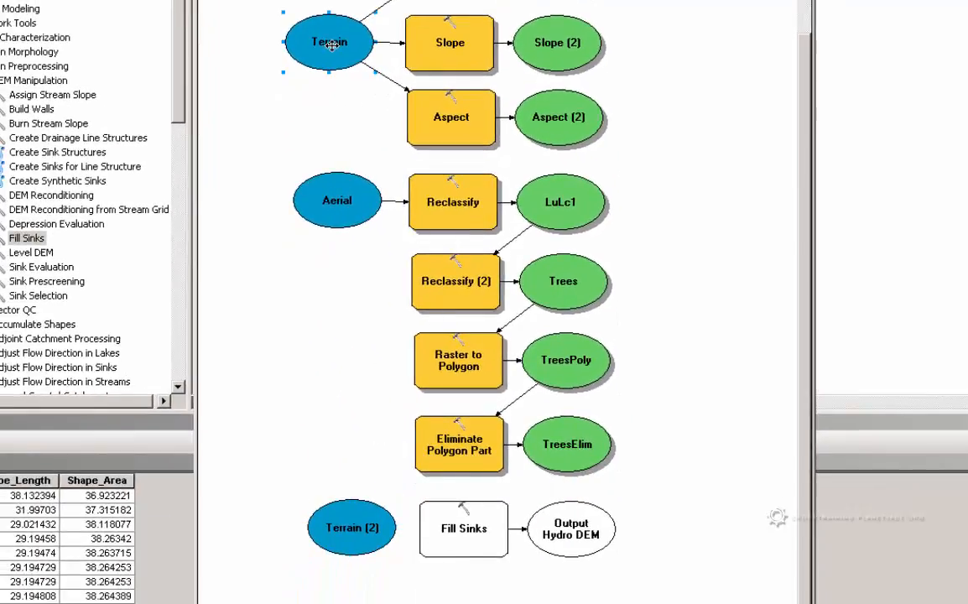
left_click(344, 521)
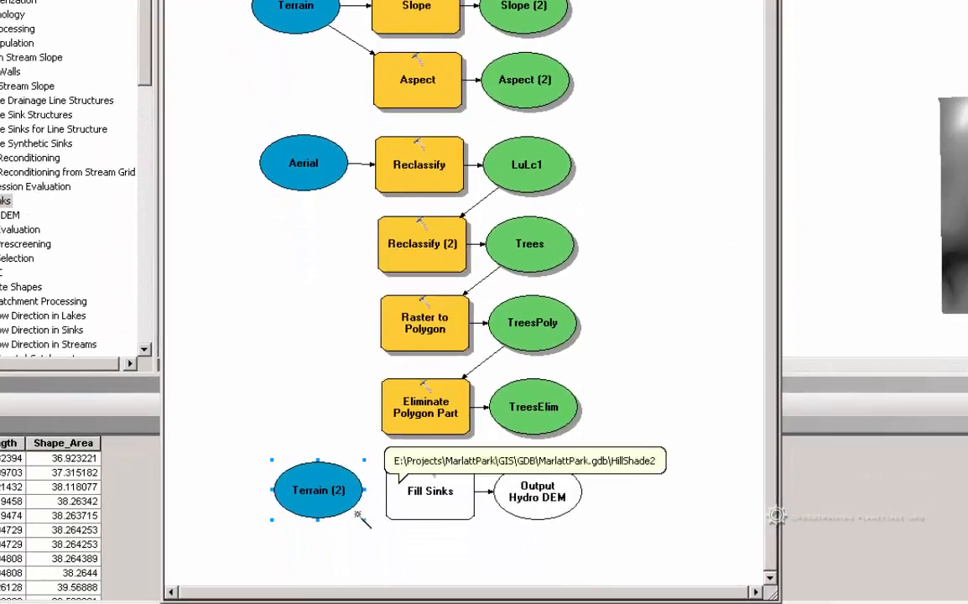
left_click_drag(358, 515, 424, 497)
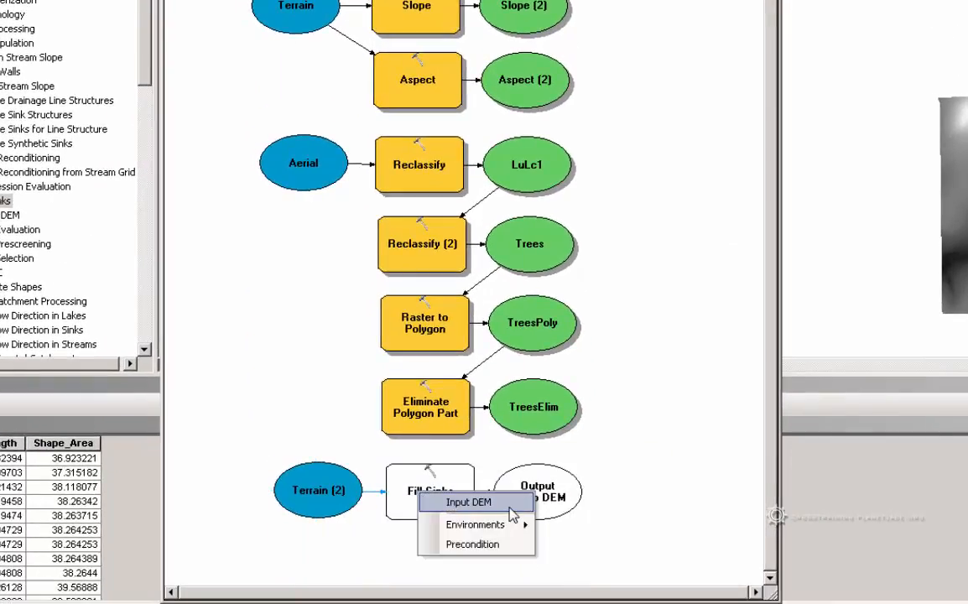
left_click(462, 503)
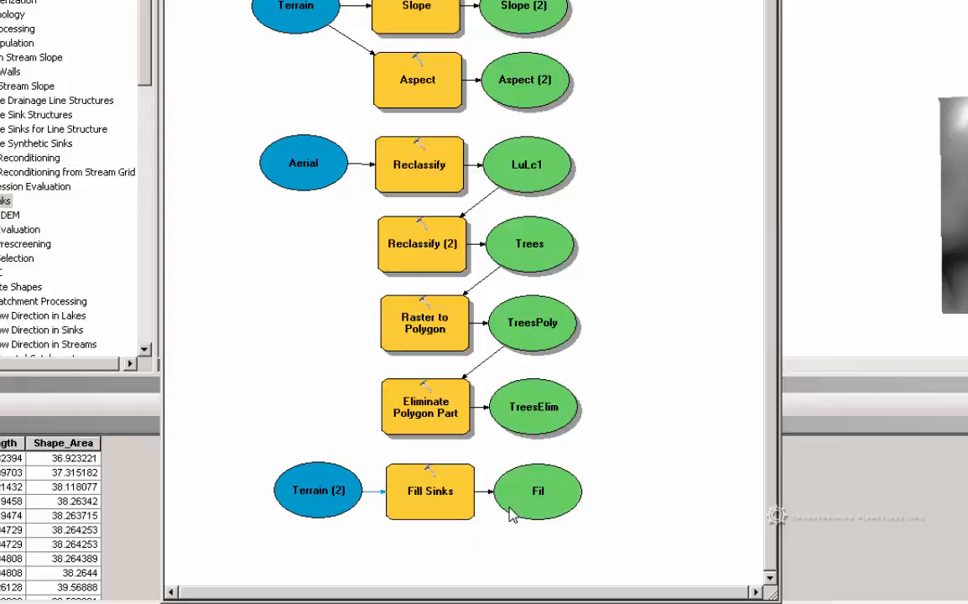
Open the Fill Sinks parameters and browse to Folder Connections for the Output Hydro DEM location
right_click(443, 502)
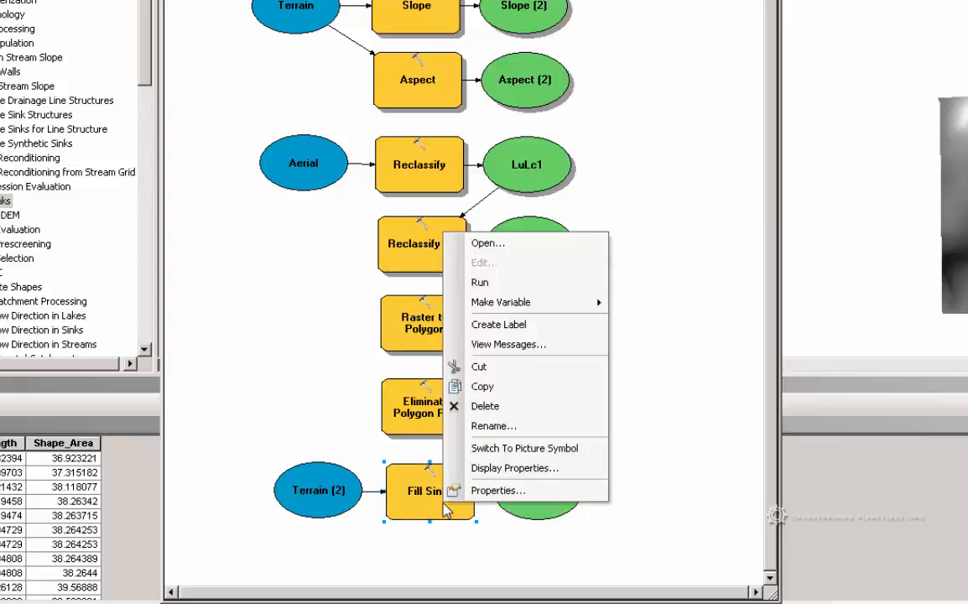
left_click(562, 248)
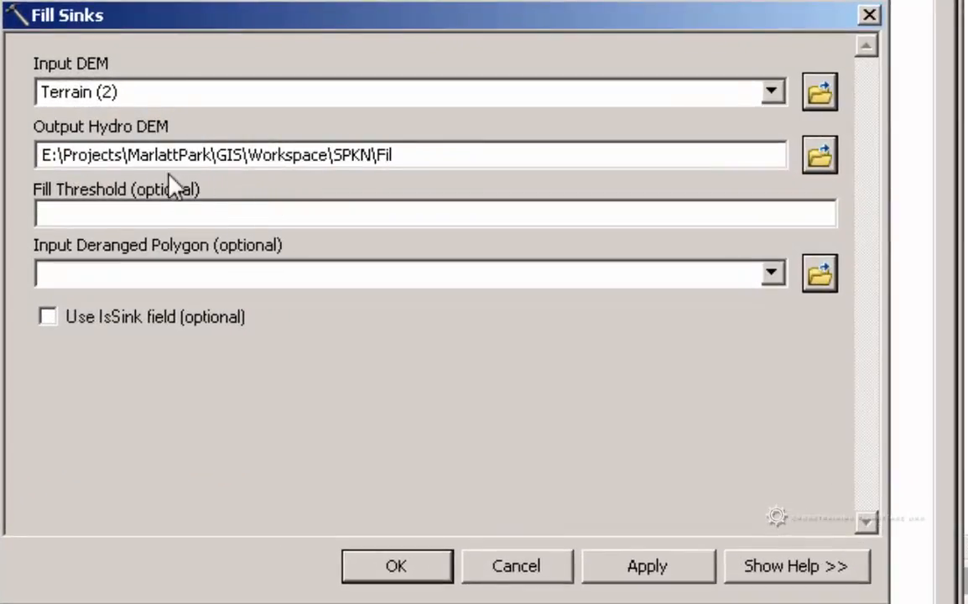
left_click(818, 164)
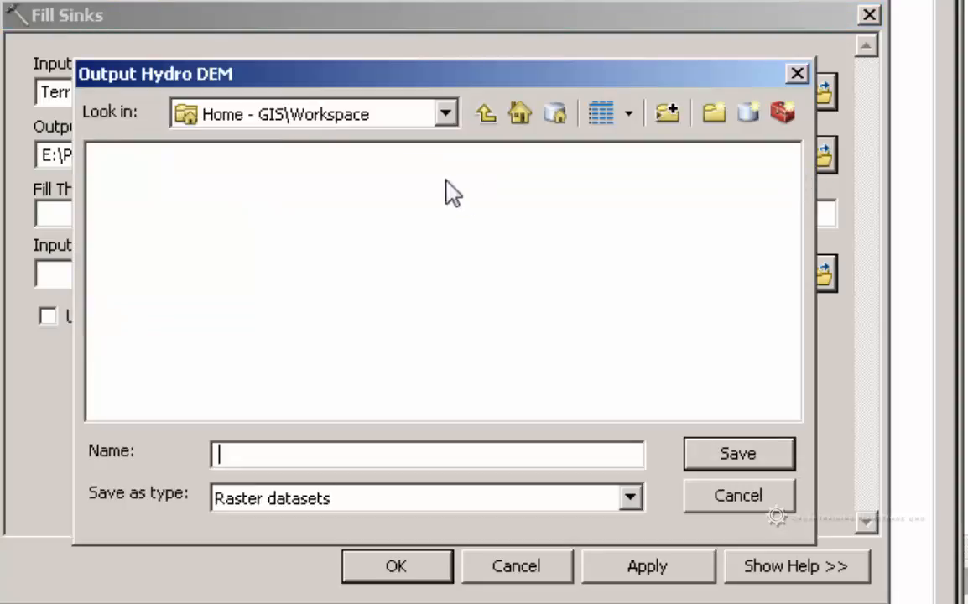
left_click(403, 116)
left_click(362, 172)
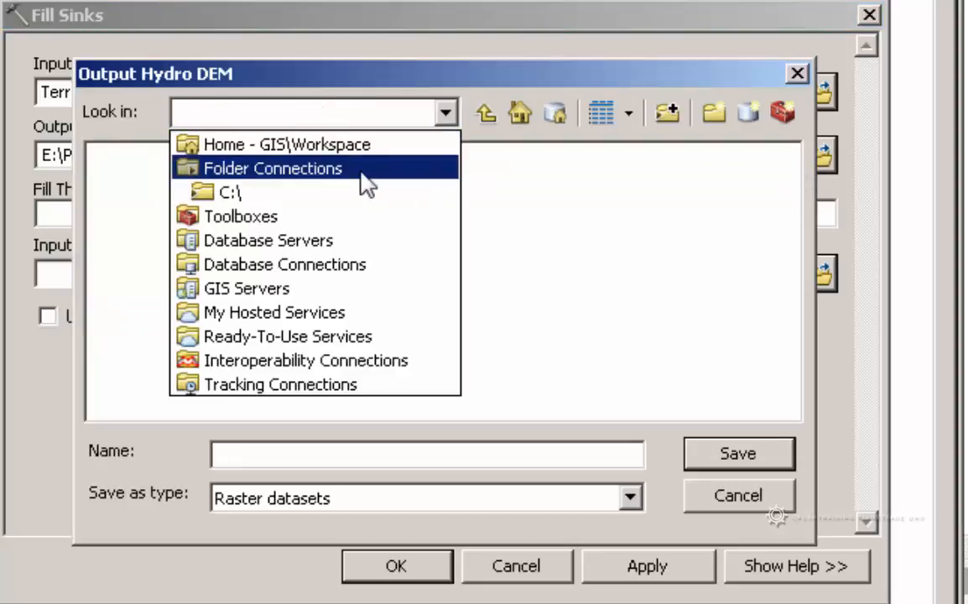
Add a folder connection to E:\Projects\MarlattPark\GIS for the output location
left_click(669, 112)
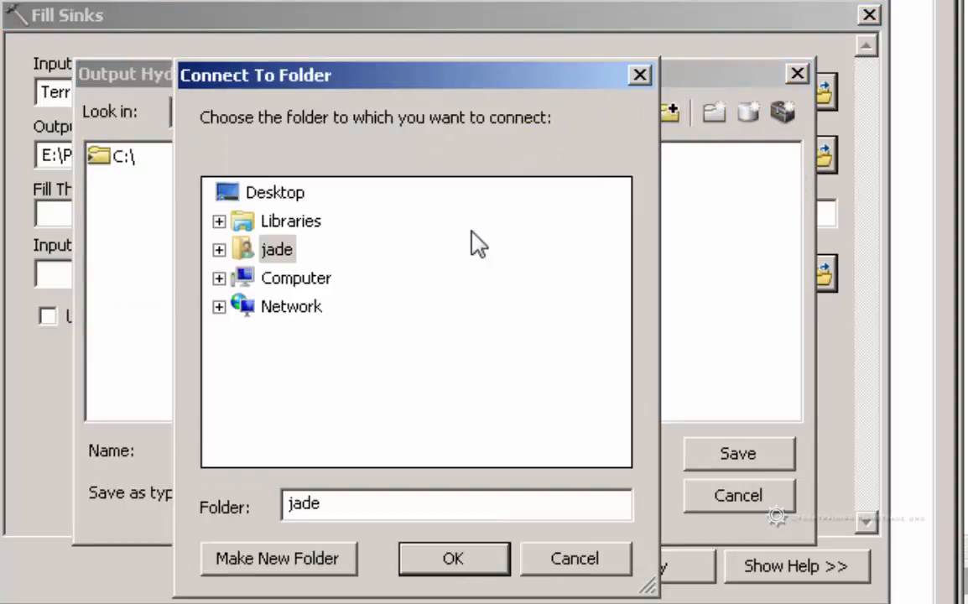
left_click(218, 279)
left_click(235, 277)
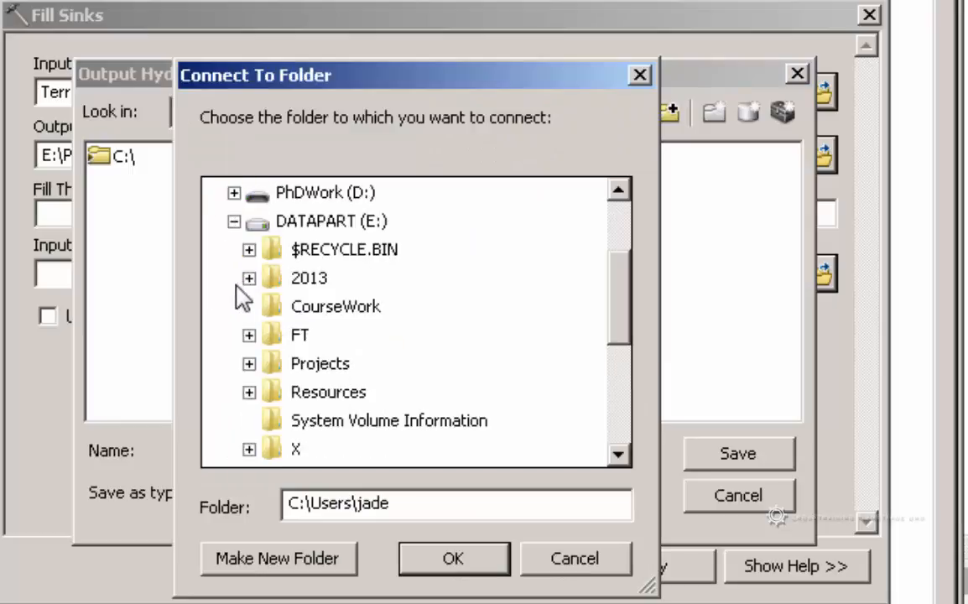
left_click(249, 364)
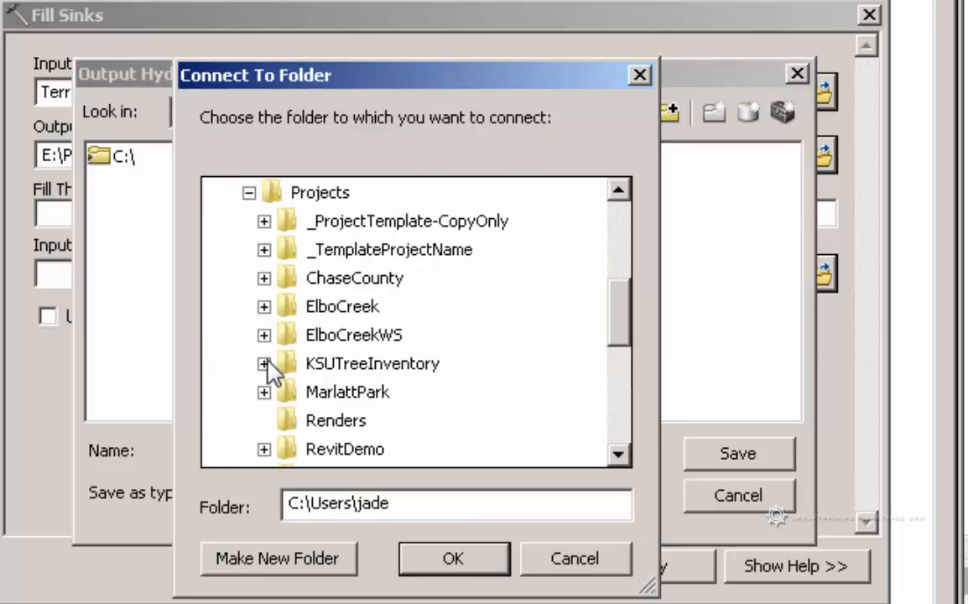
scroll(541, 383, "down", 1)
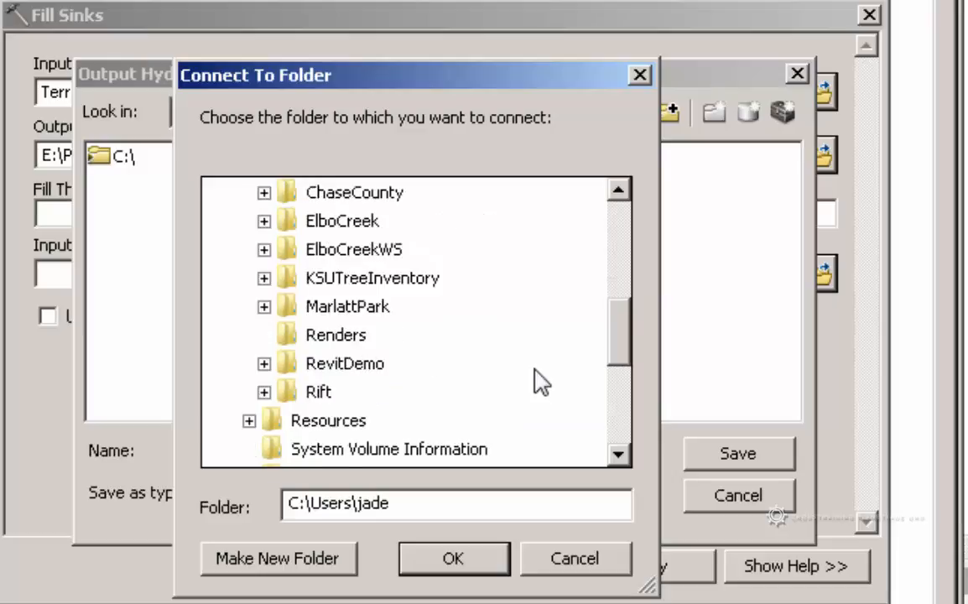
left_click(263, 307)
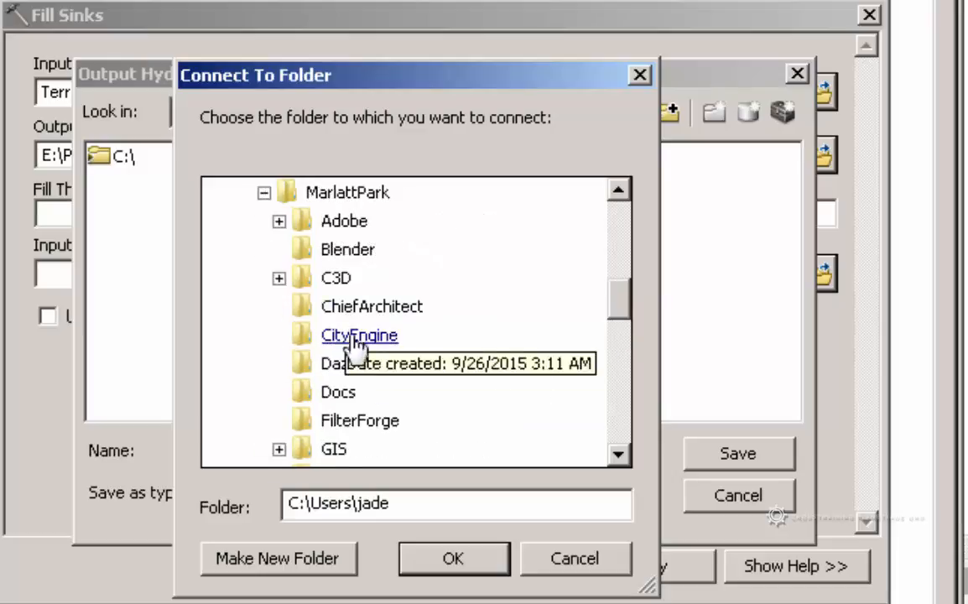
double_click(333, 449)
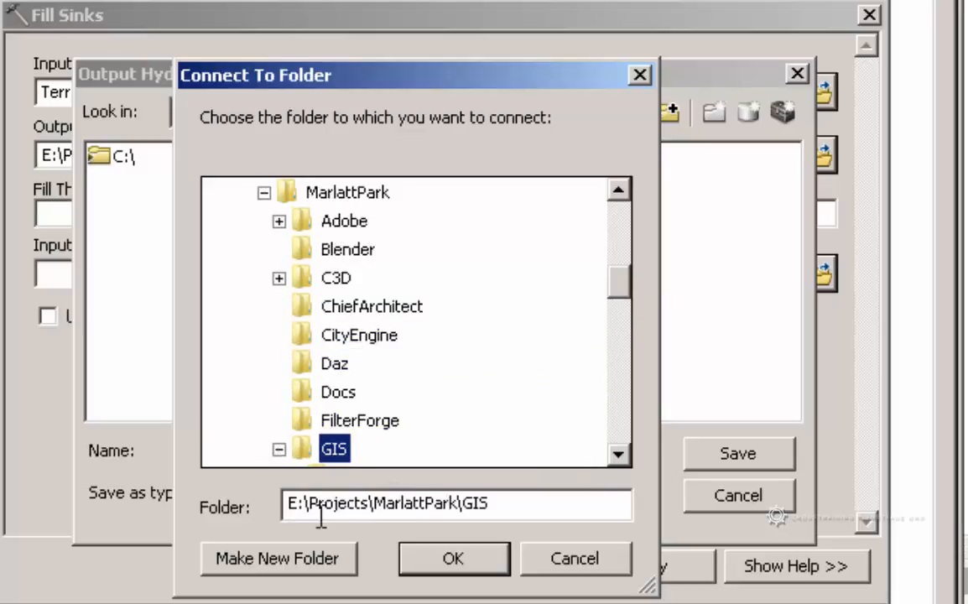
left_click(449, 558)
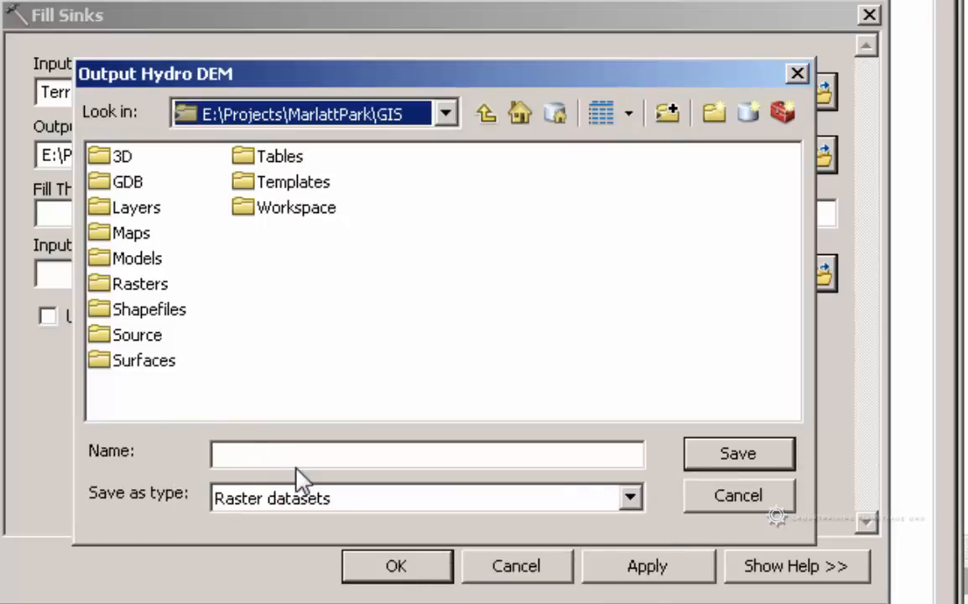
Name the output raster fllsnk in GDB\MarlattPark.gdb, enable Use IsSink field, and accept the Fill Sinks settings
double_click(121, 180)
double_click(160, 158)
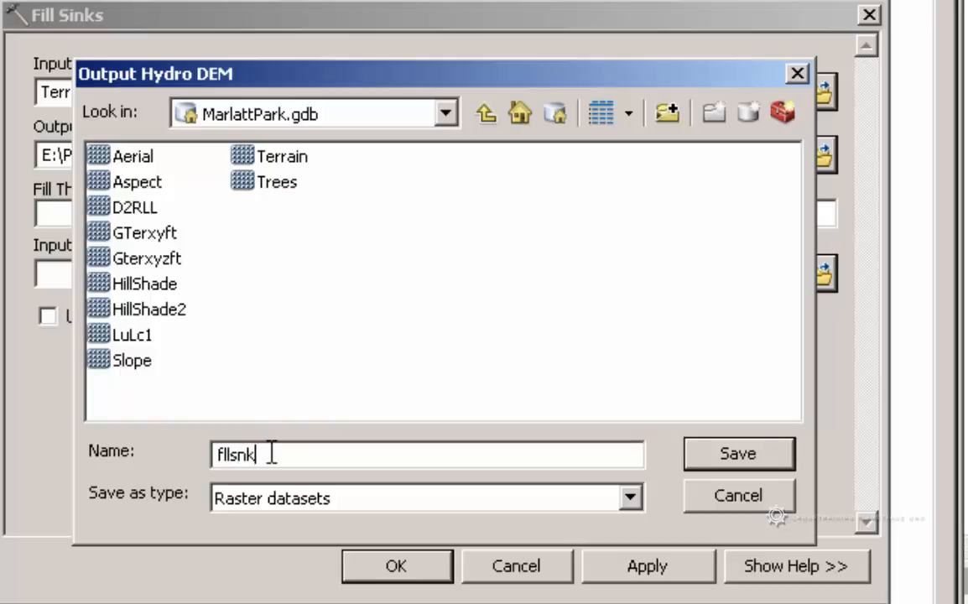
left_click(746, 461)
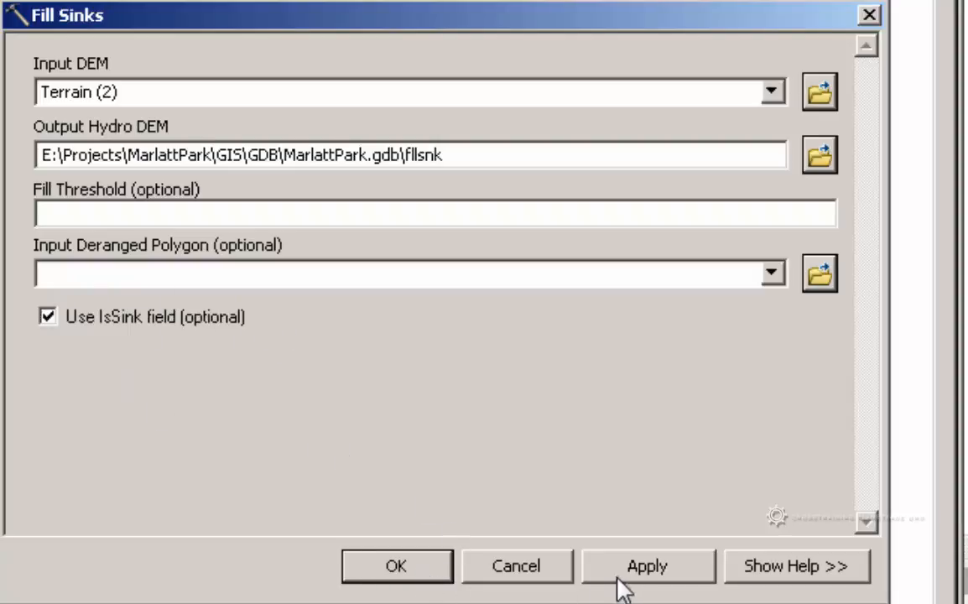
left_click(398, 567)
Run the Fill Sinks tool in the model and close its progress dialog on completion
scroll(421, 457, "down", 3)
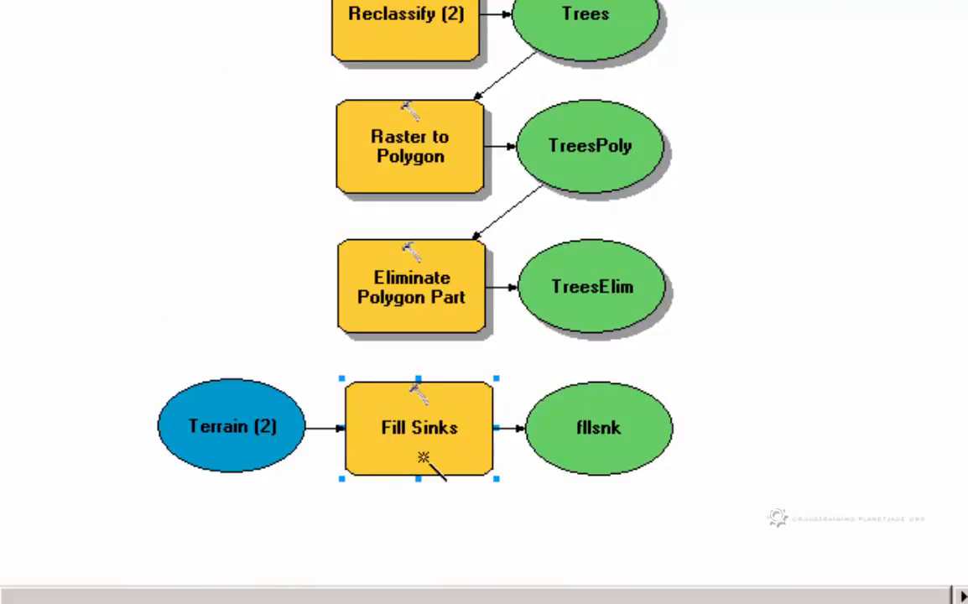
right_click(424, 457)
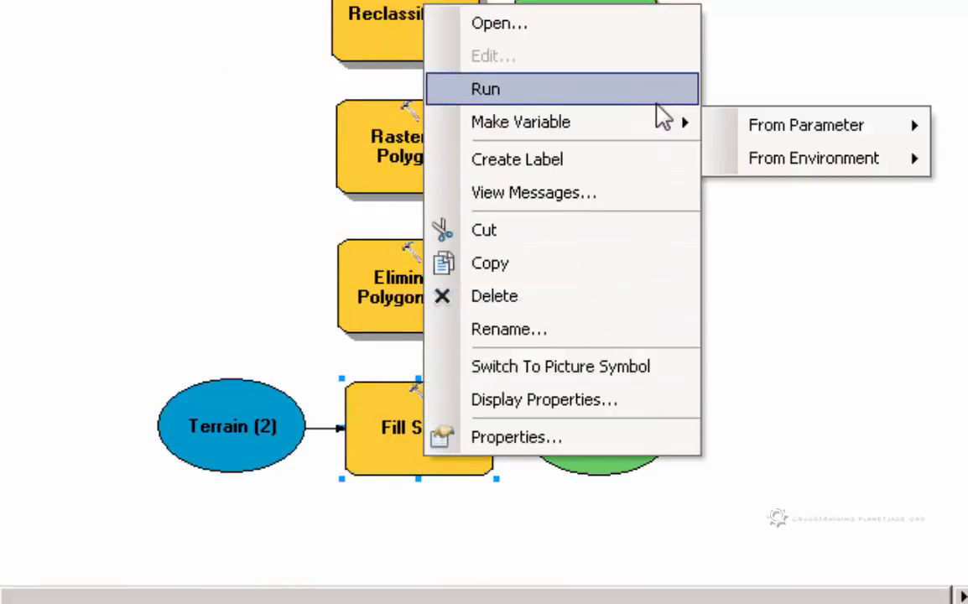
left_click(656, 101)
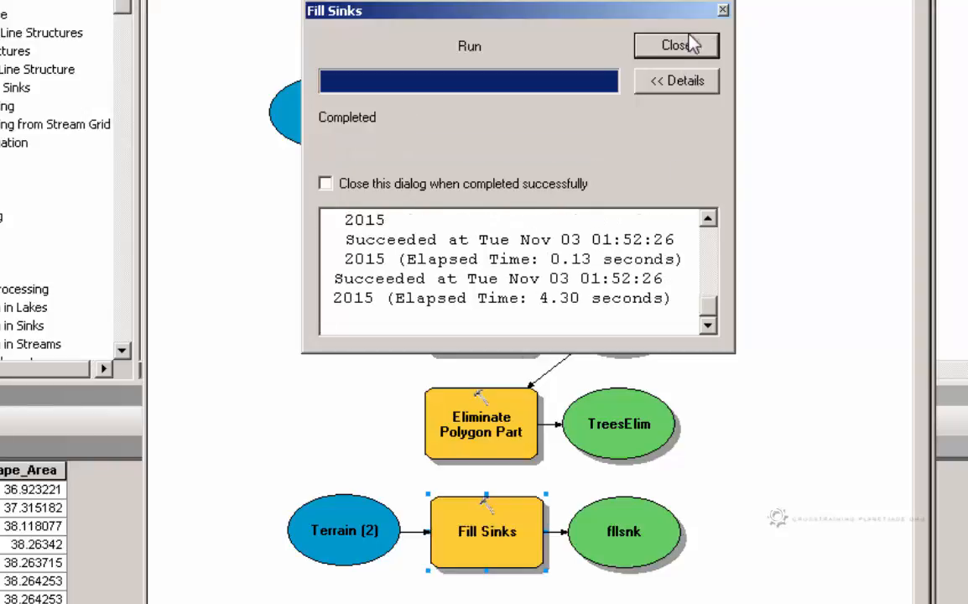
left_click(684, 46)
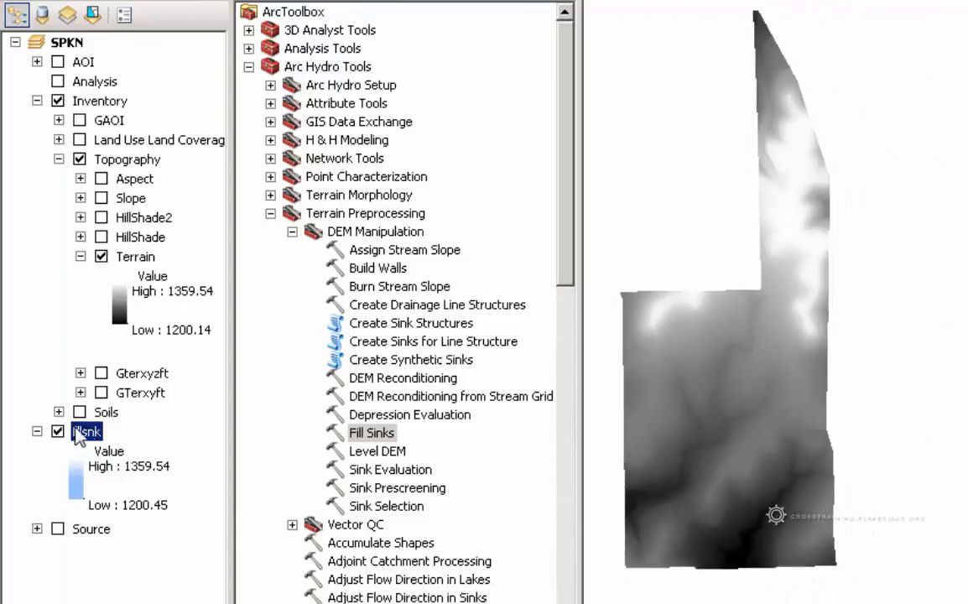
Create a group layer named Hydrology inside the Inventory group and move the fllsnk layer into it
left_click(59, 159)
right_click(99, 102)
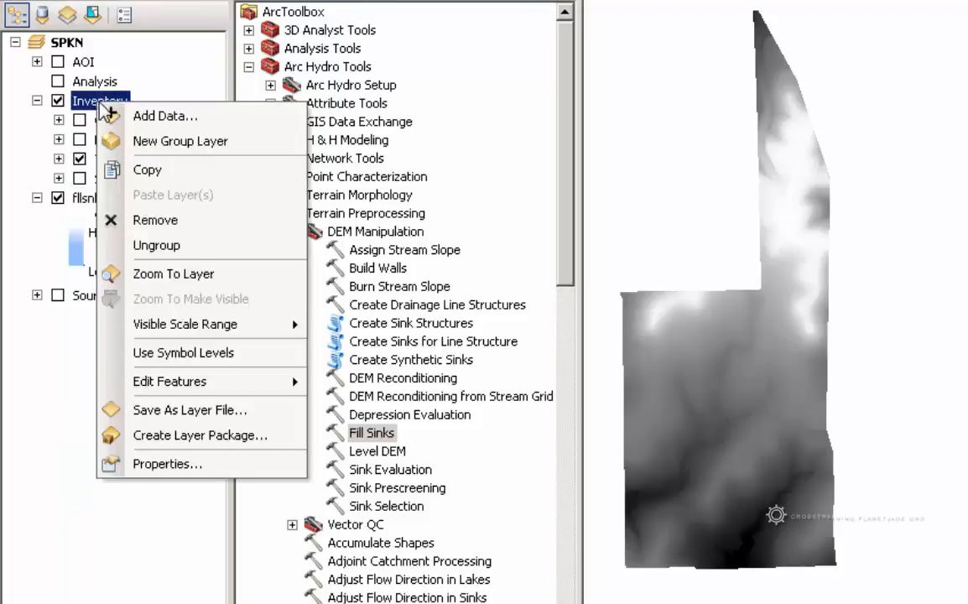
left_click(204, 142)
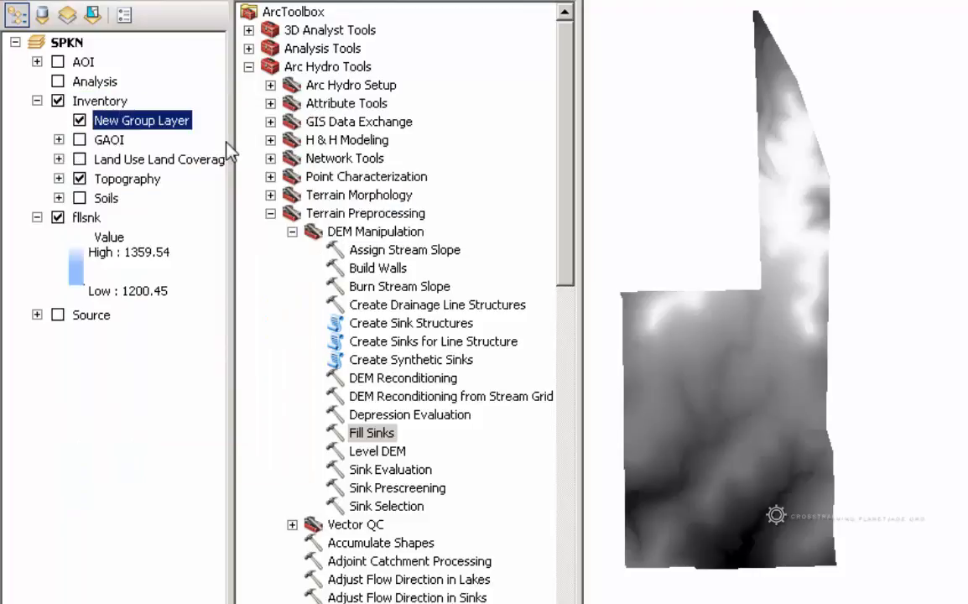
right_click(143, 123)
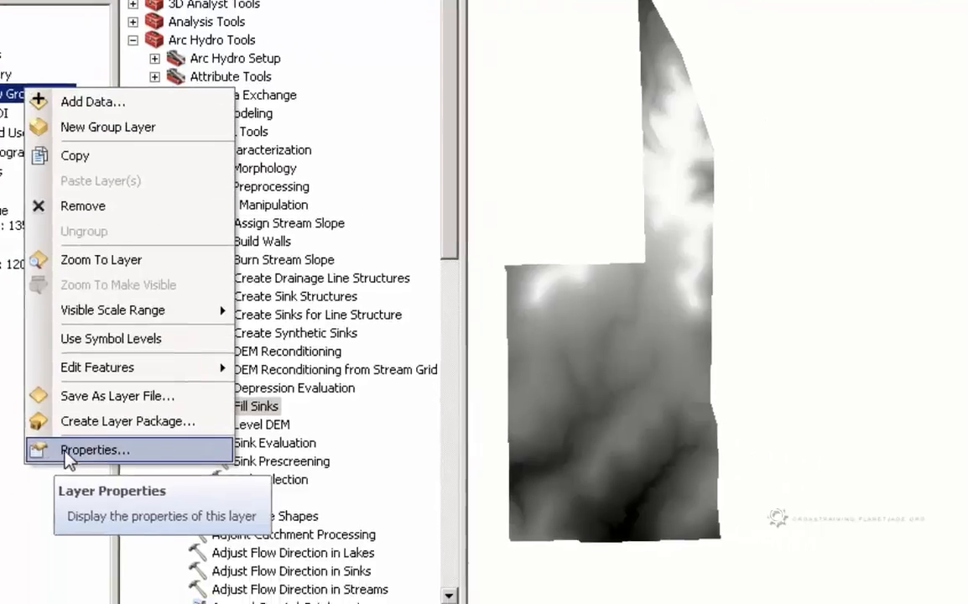
left_click(159, 476)
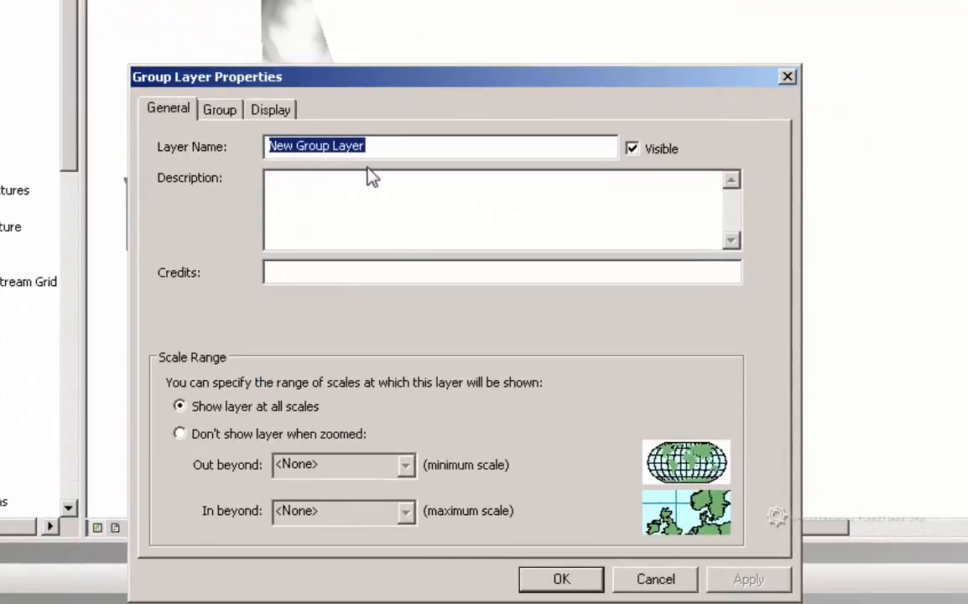
type("Hydrology")
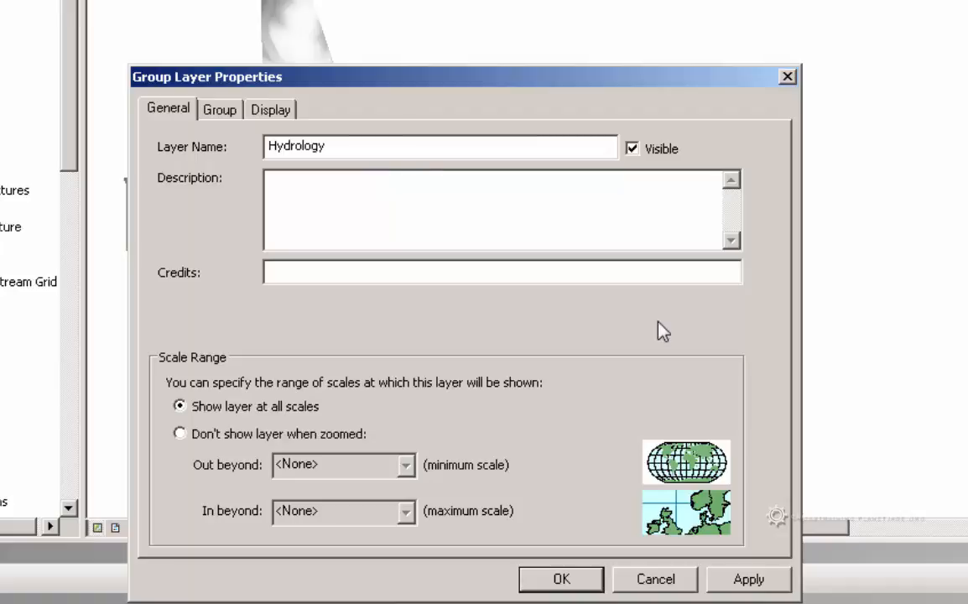
left_click(560, 579)
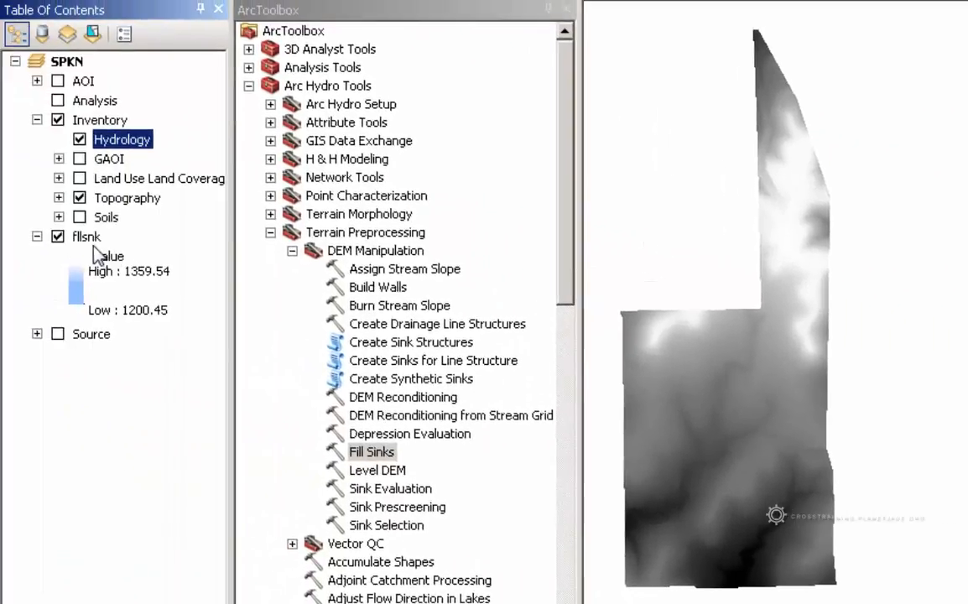
left_click_drag(87, 237, 165, 144)
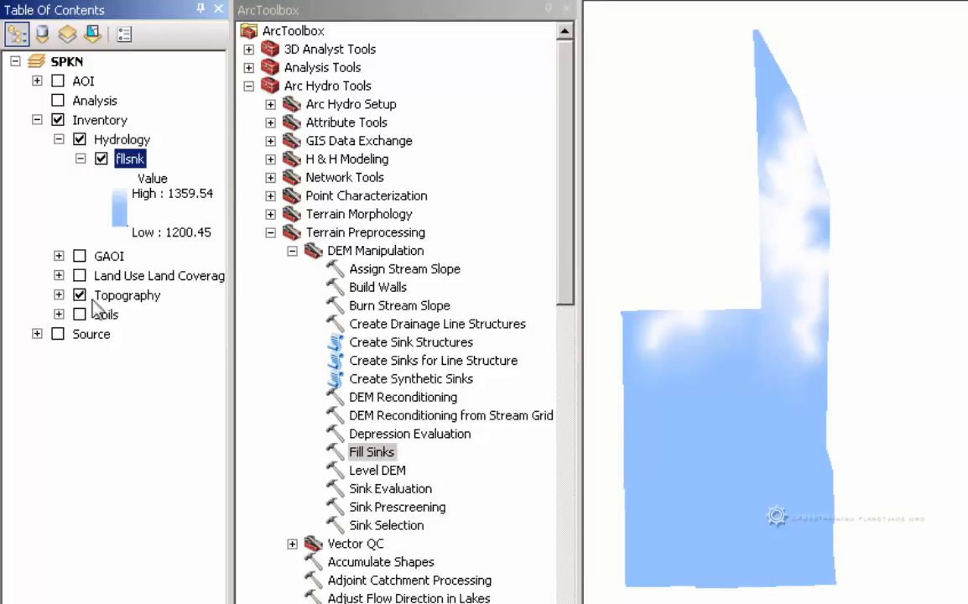
Expand the Topography group and examine the filled fllsnk raster up close against the Terrain layer
left_click(59, 295)
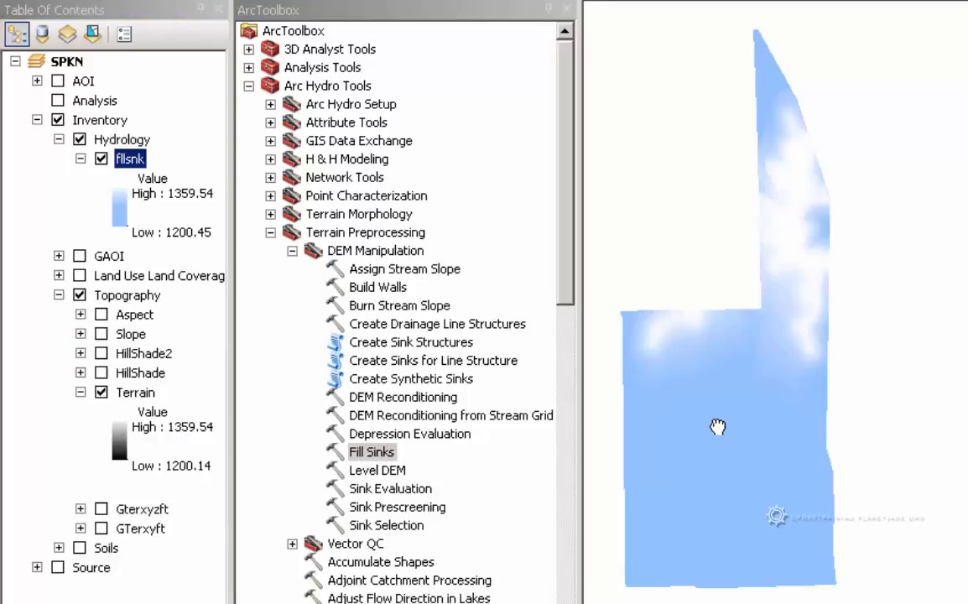
left_click_drag(720, 425, 718, 430)
scroll(718, 430, "down", 5)
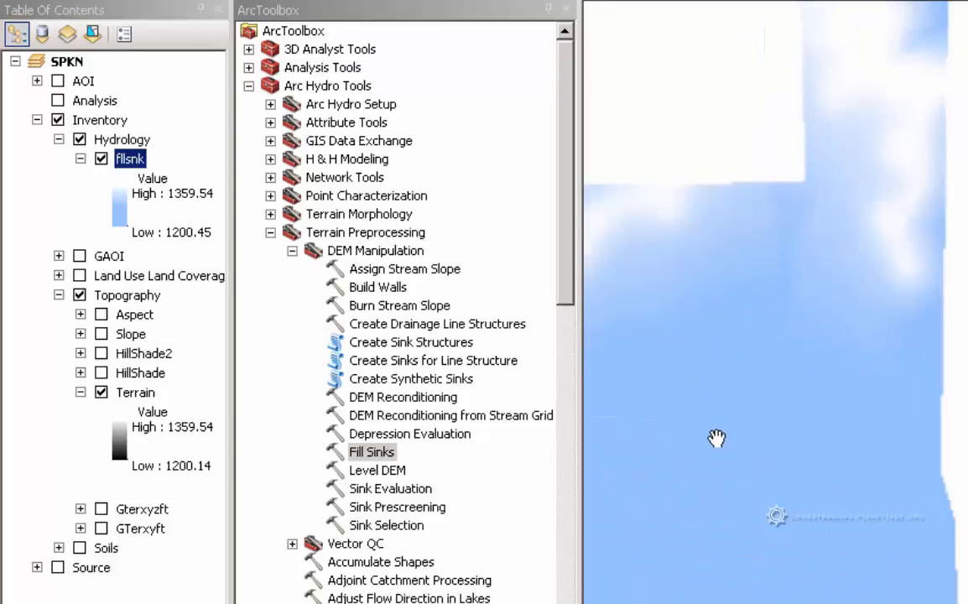